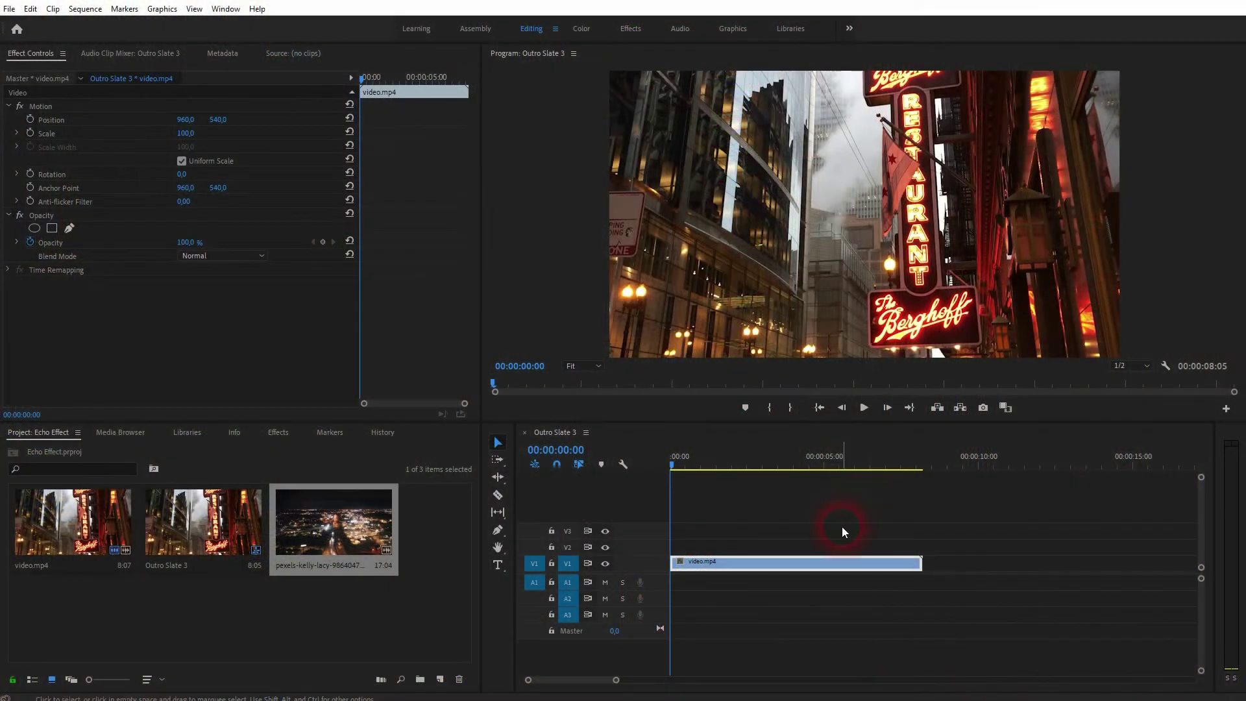
Deselect the video.mp4 clip so no effect settings are shown
left_click(842, 531)
mouse_move(675, 463)
left_mouse_down()
mouse_move(697, 464)
mouse_move(624, 484)
left_mouse_up()
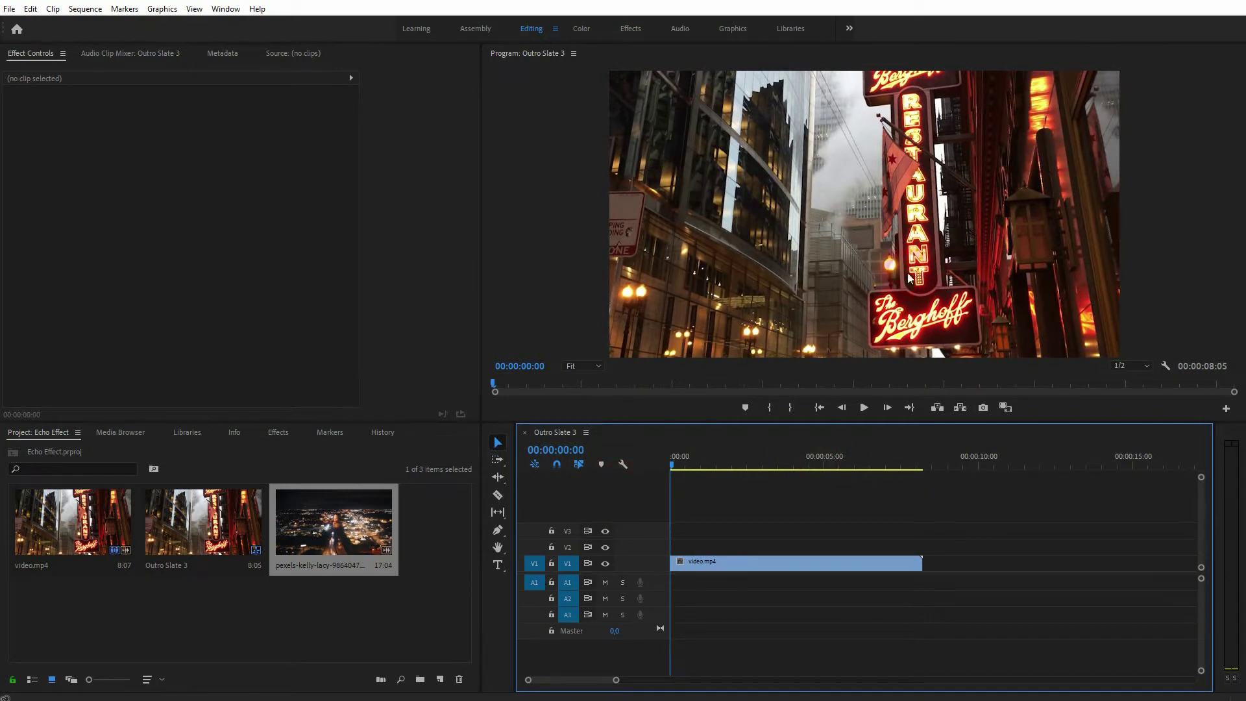
Search the Effects library for 'echo' and drop Echo onto the video.mp4 clip on V1
left_click(259, 460)
left_click(276, 432)
type("echo")
double_click(40, 450)
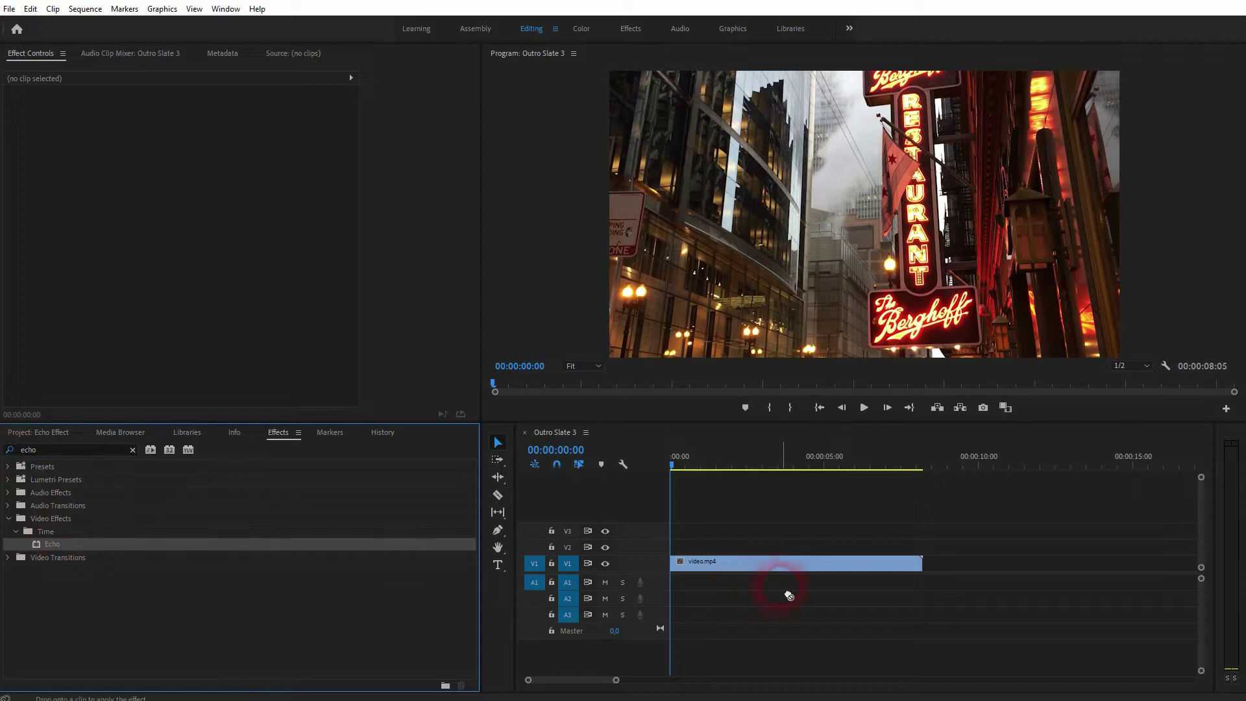
left_click_drag(61, 548, 772, 565)
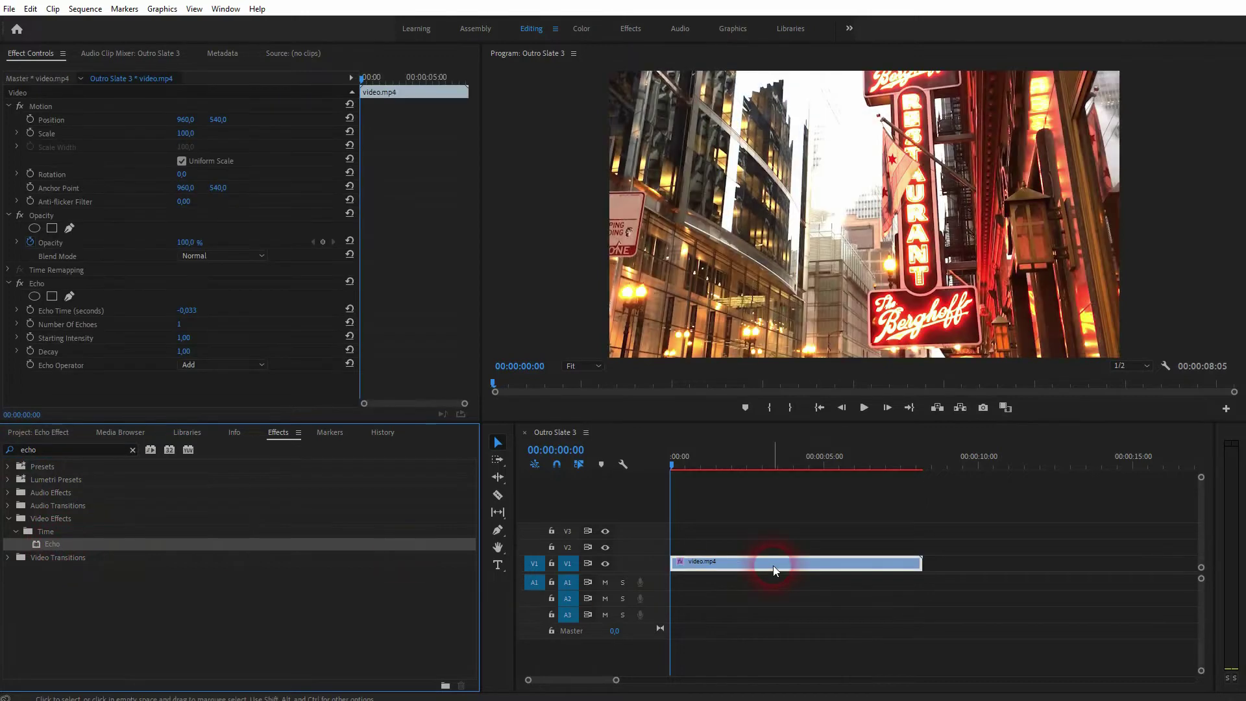
Bring up the Echo settings and preview the echoed clip around 1:15
left_click(44, 284)
left_click(225, 9)
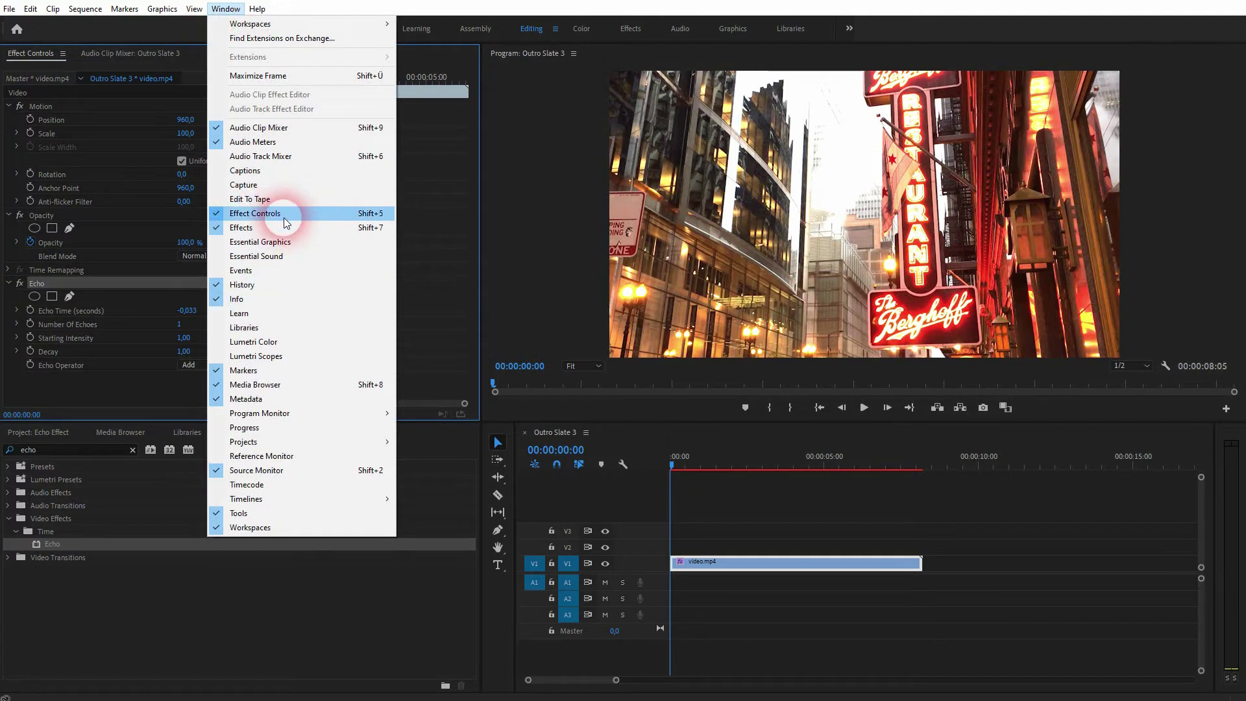
left_click(93, 283)
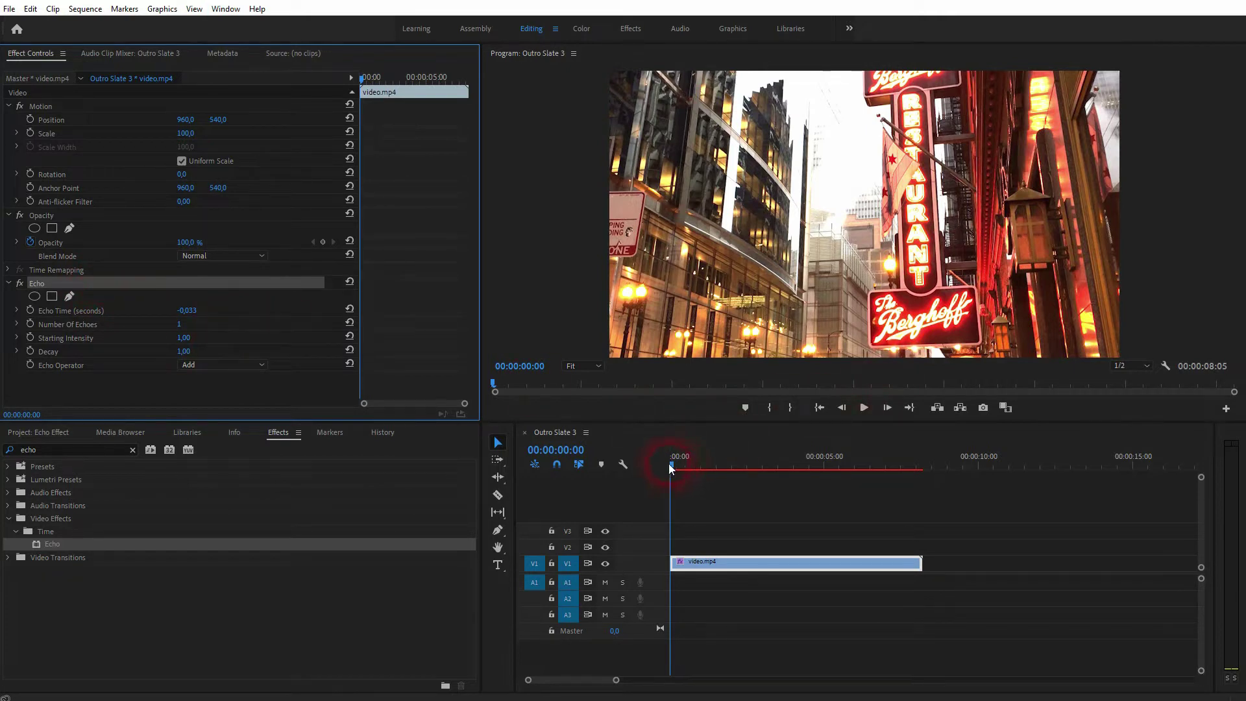
mouse_move(670, 466)
left_mouse_down()
mouse_move(773, 472)
mouse_move(720, 475)
left_mouse_up()
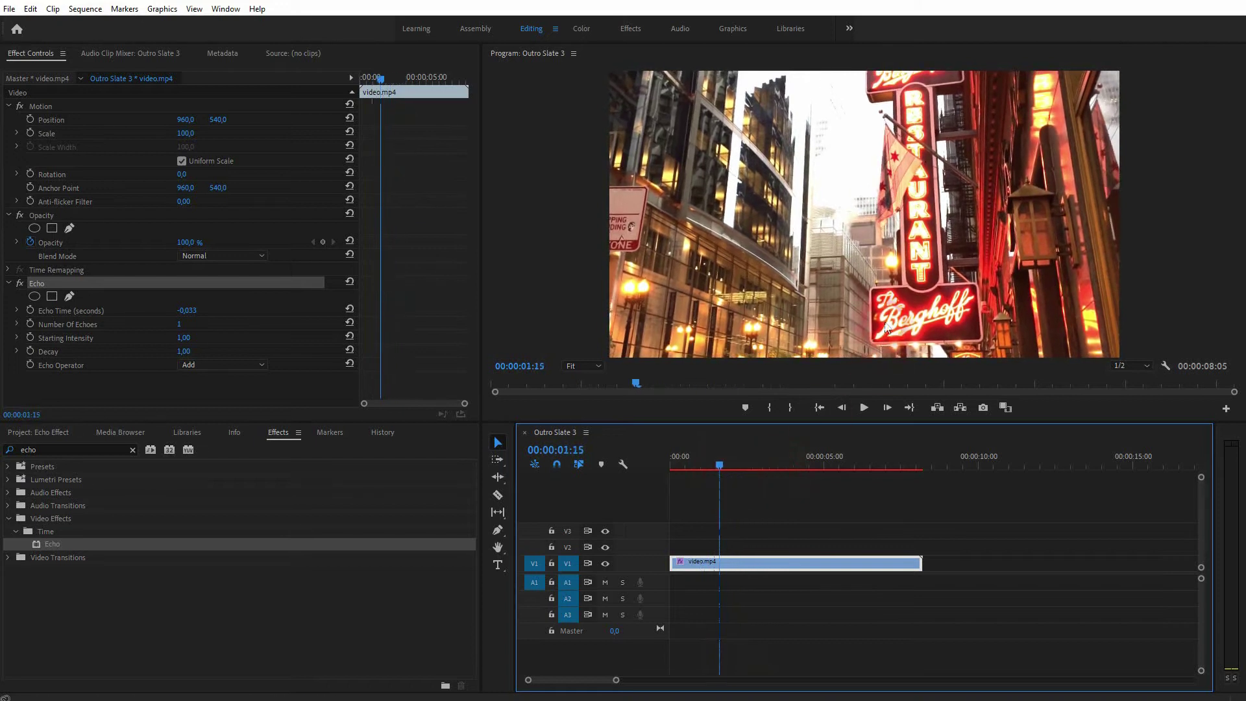
Enter -1 as the Echo Time and preview the clip's start near 0:24
left_click(722, 440)
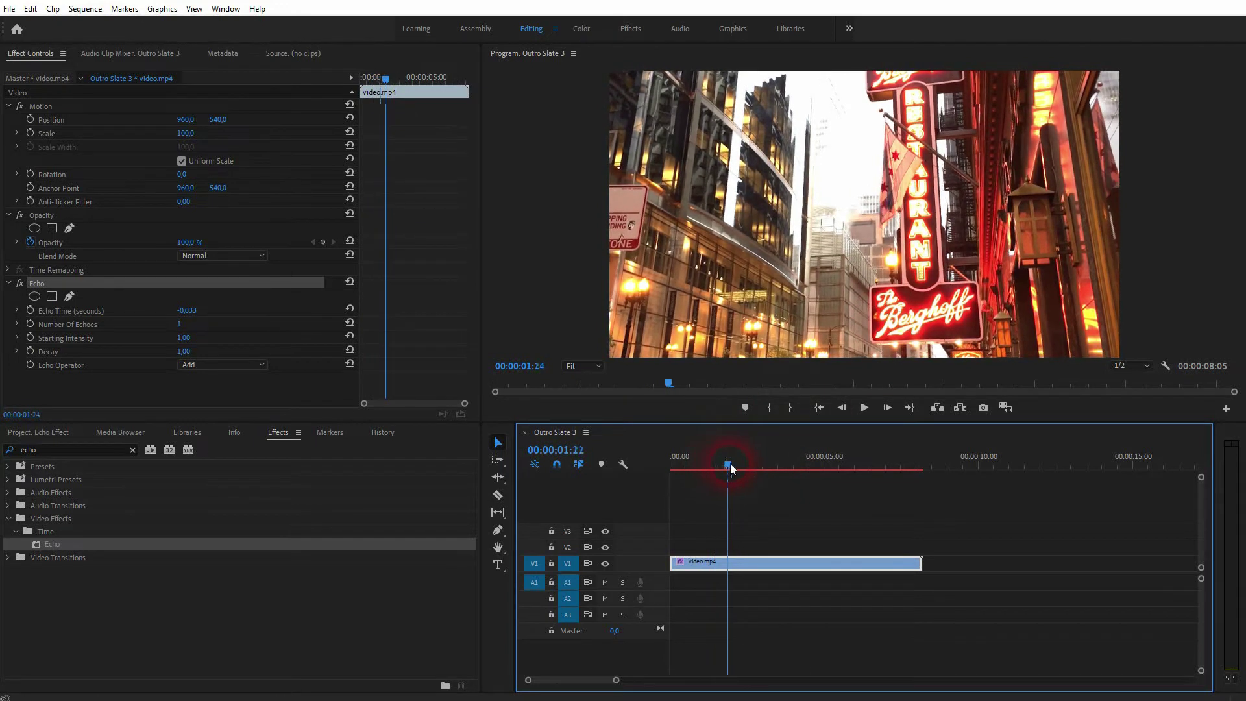
mouse_move(719, 468)
left_mouse_down()
mouse_move(849, 459)
mouse_move(558, 481)
left_mouse_up()
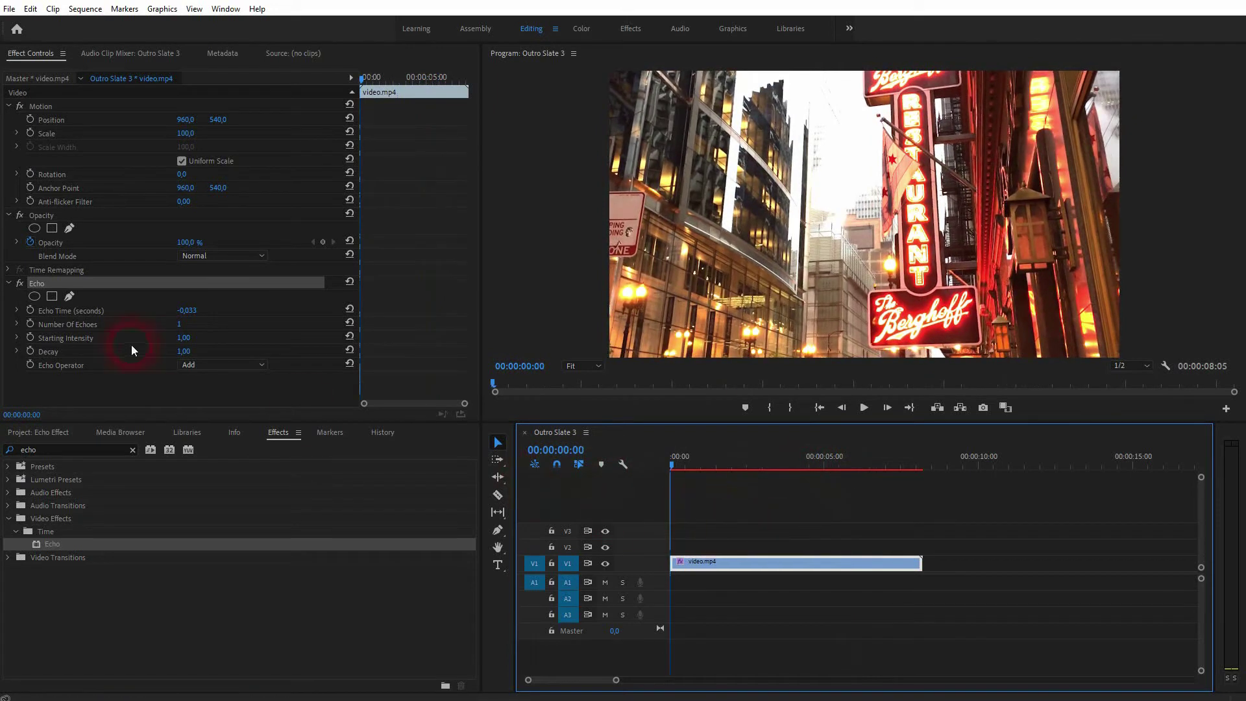
left_click(187, 310)
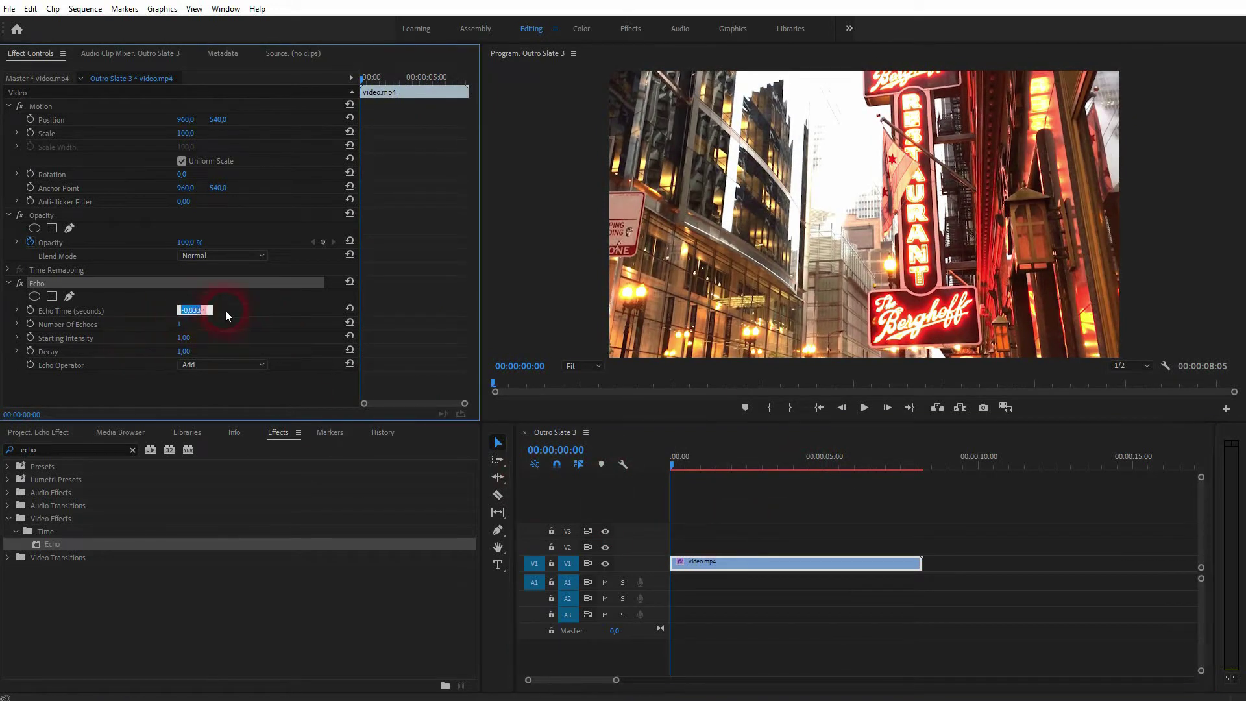
type("-1")
key("Return")
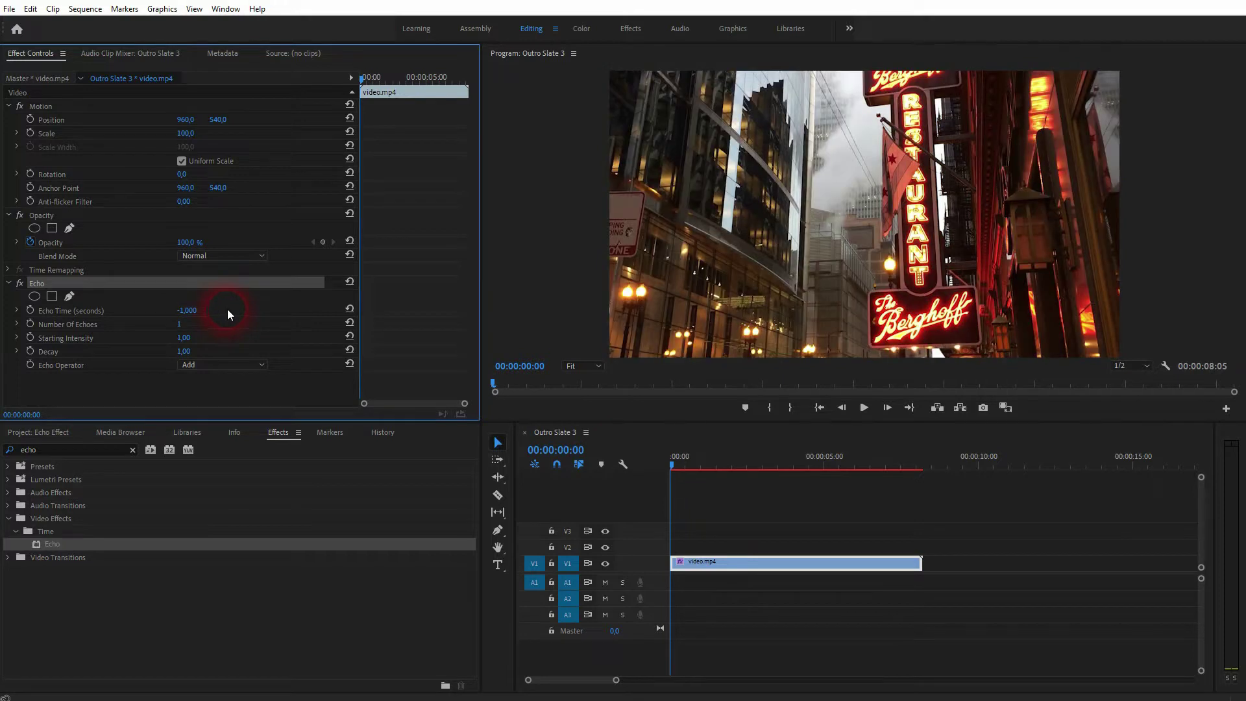
left_click(689, 539)
left_click_drag(671, 467, 704, 474)
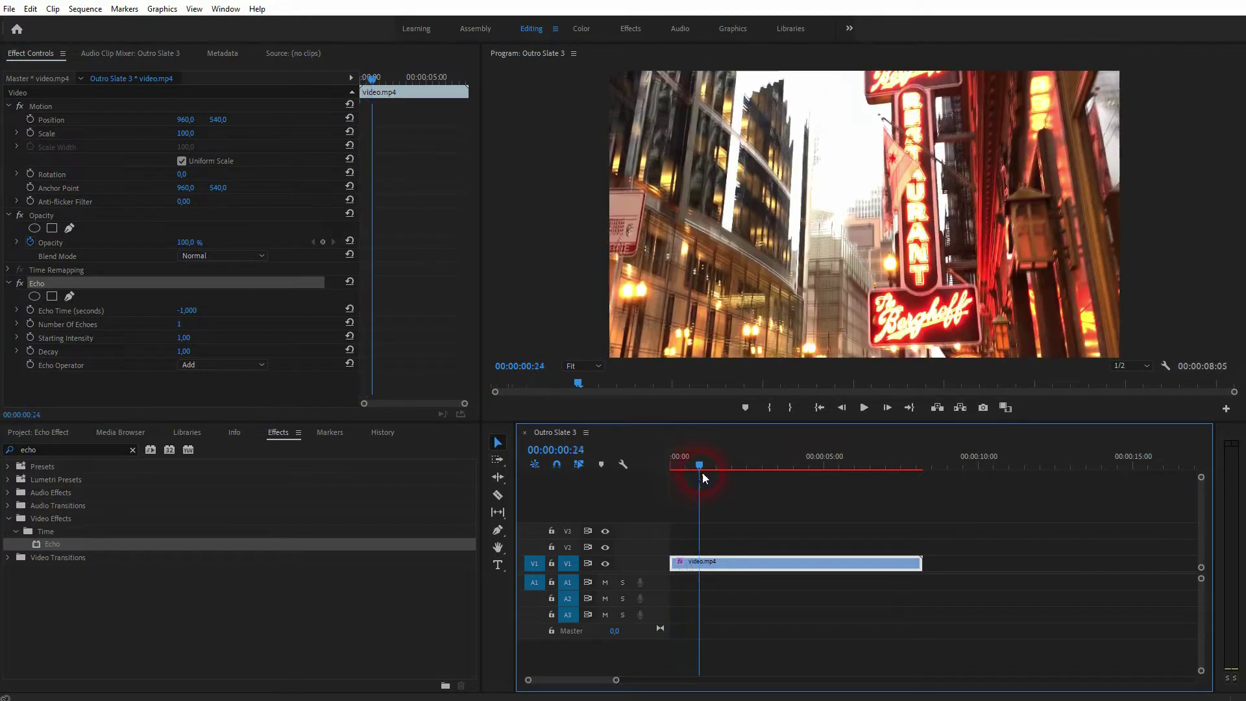
Find the cut frame, split the clip there with Ctrl+K and delete the front piece
key("Left")
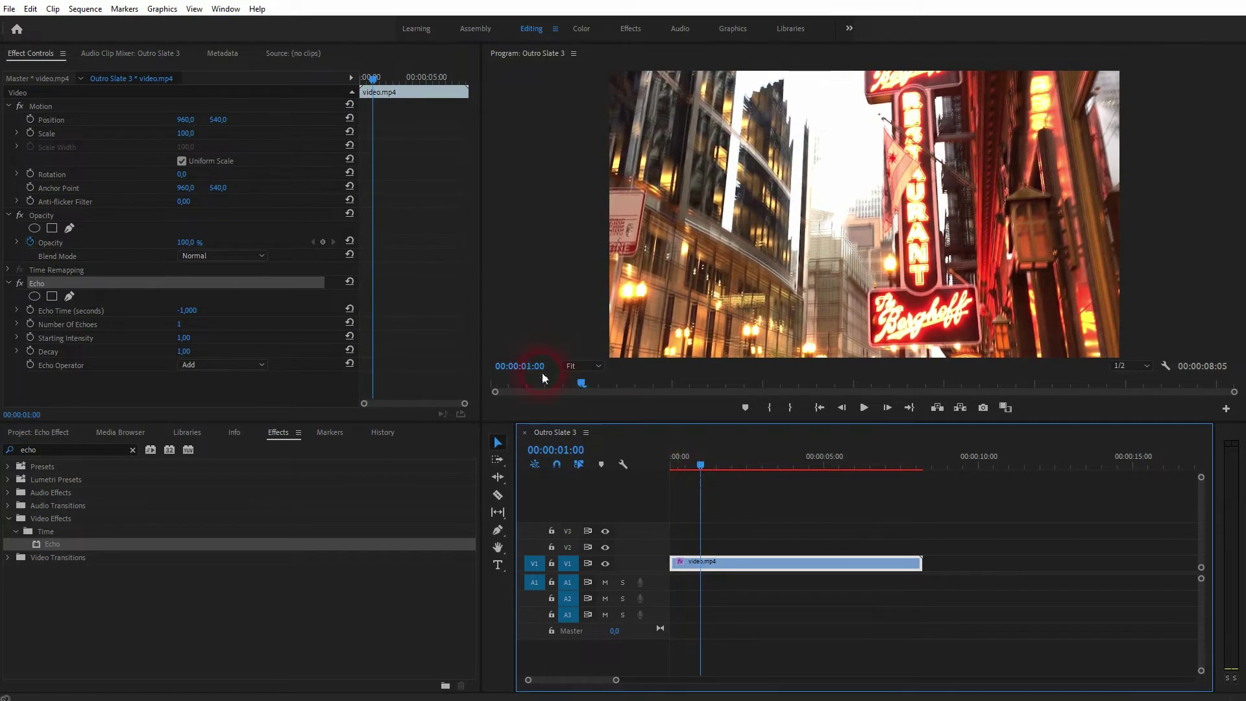
key("Left")
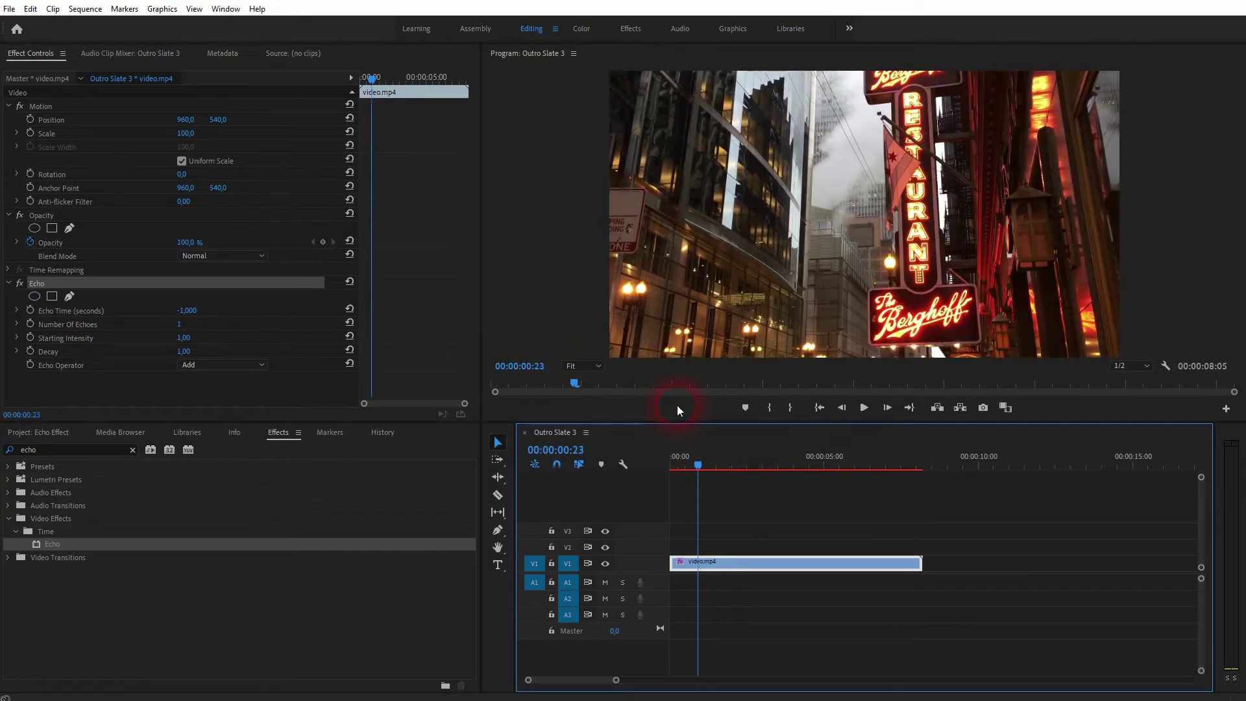
key("Right")
key("Left")
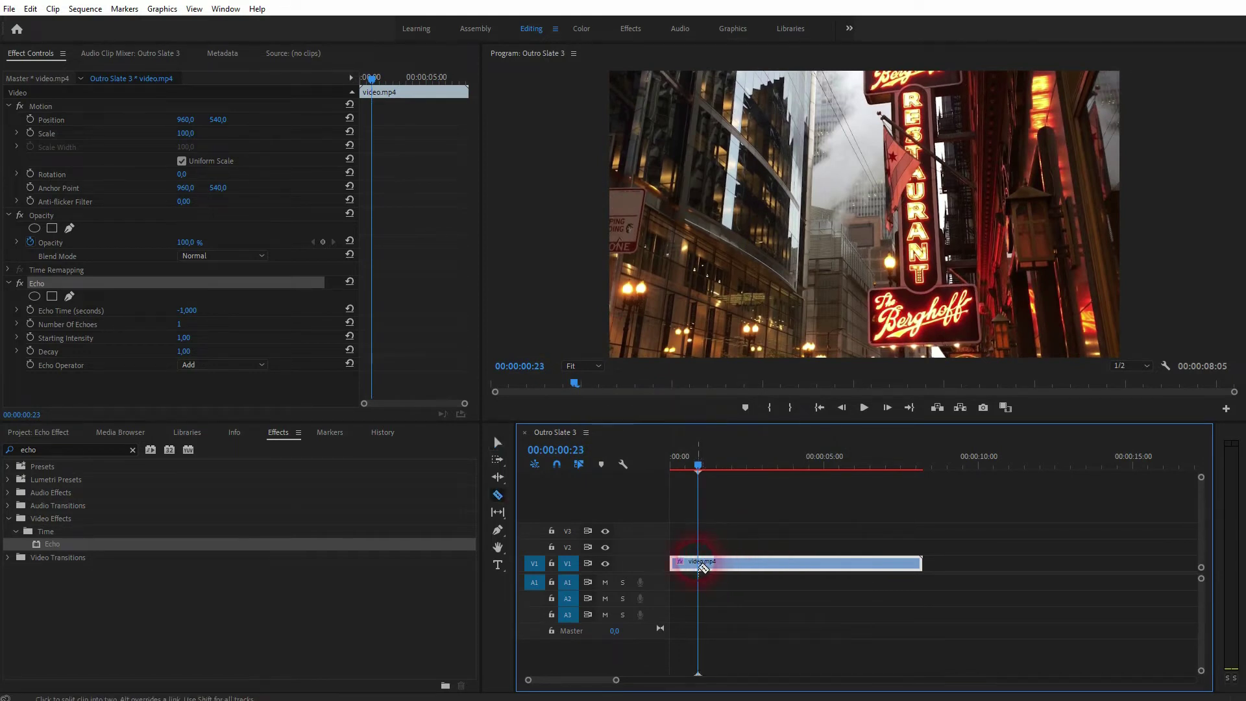
key("ctrl+k")
key("Delete")
Move the remaining clip back to the sequence start and play it back
left_click_drag(745, 562, 717, 562)
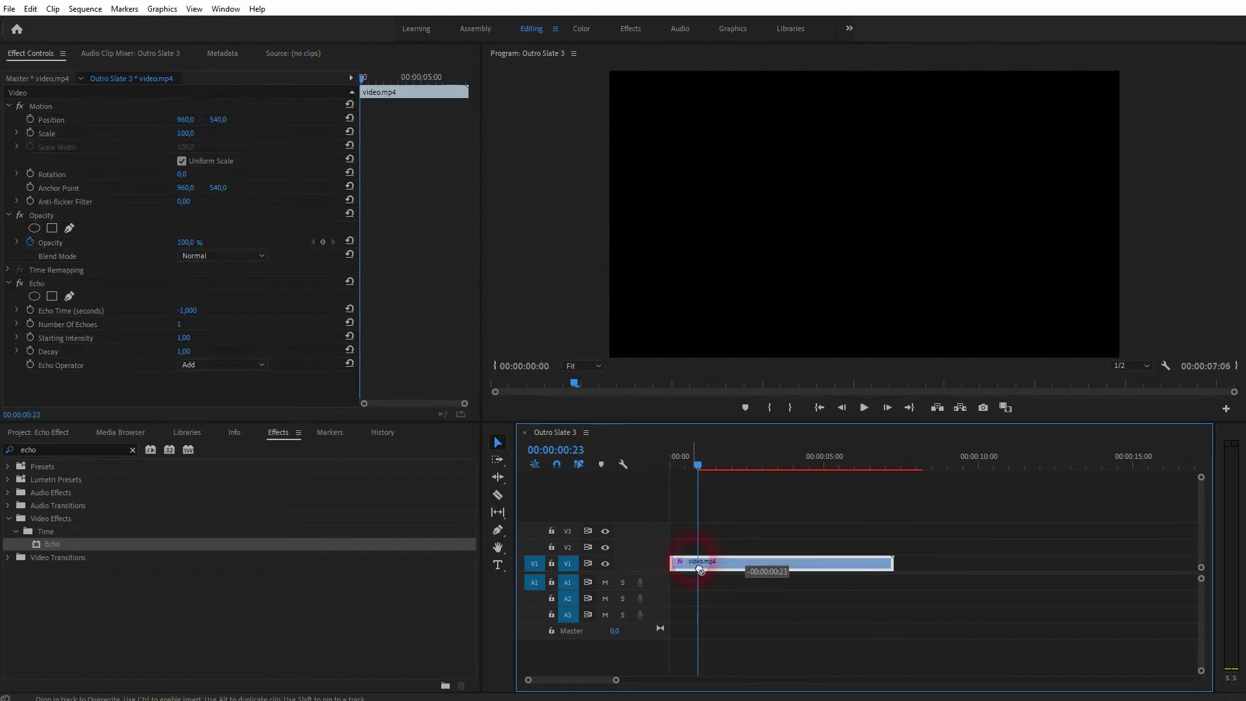
left_click_drag(700, 446, 660, 468)
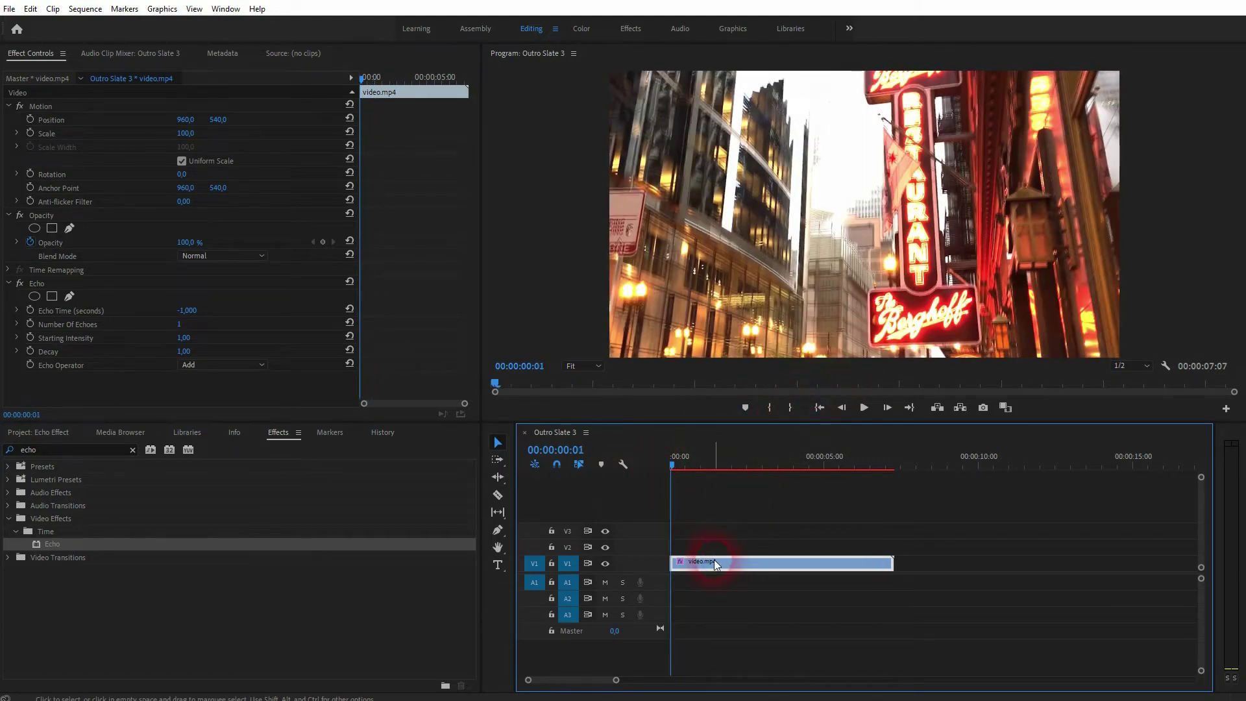
left_click_drag(714, 562, 734, 564)
left_click(690, 468)
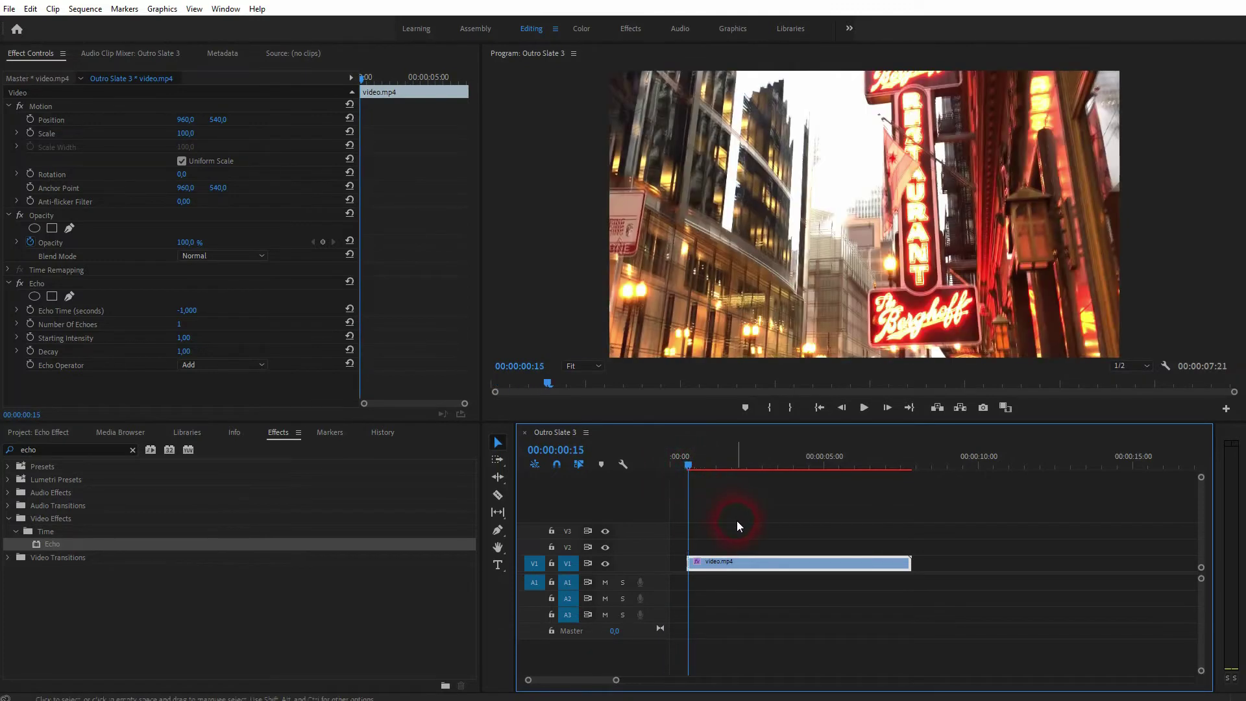
left_click(694, 566)
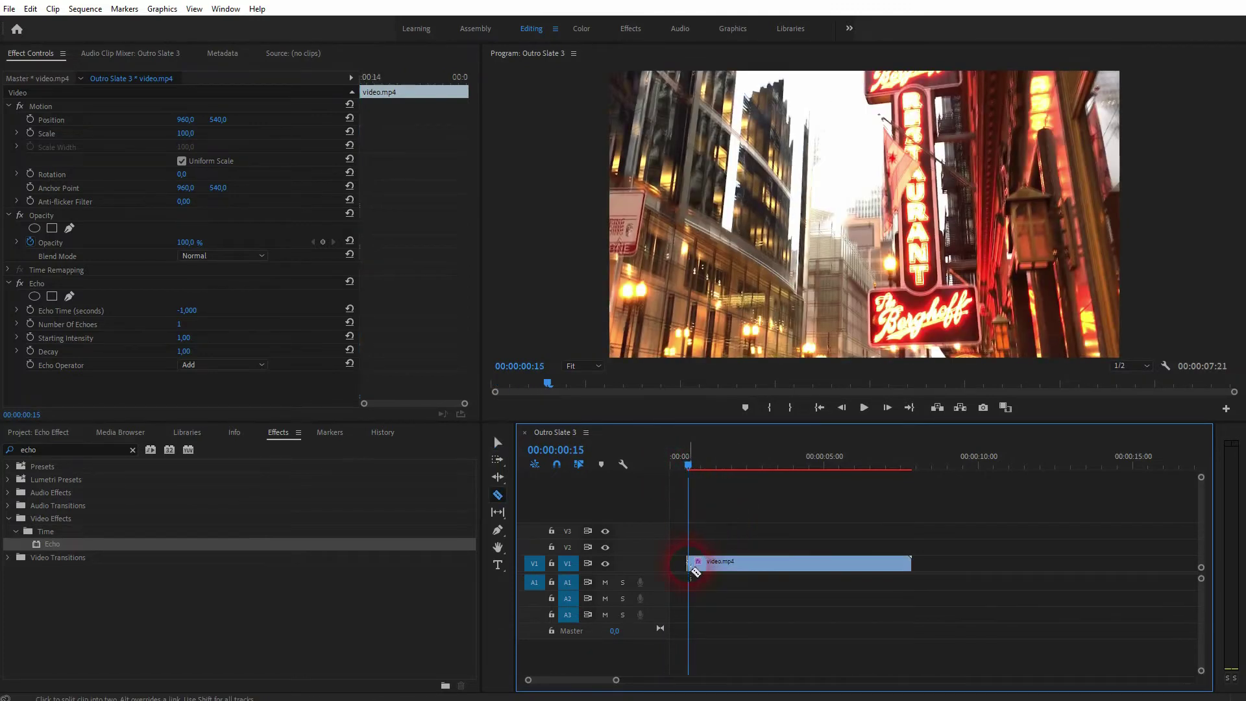
mouse_move(723, 561)
left_mouse_down()
mouse_move(776, 558)
mouse_move(692, 560)
left_mouse_up()
left_click(680, 584)
left_click(686, 461)
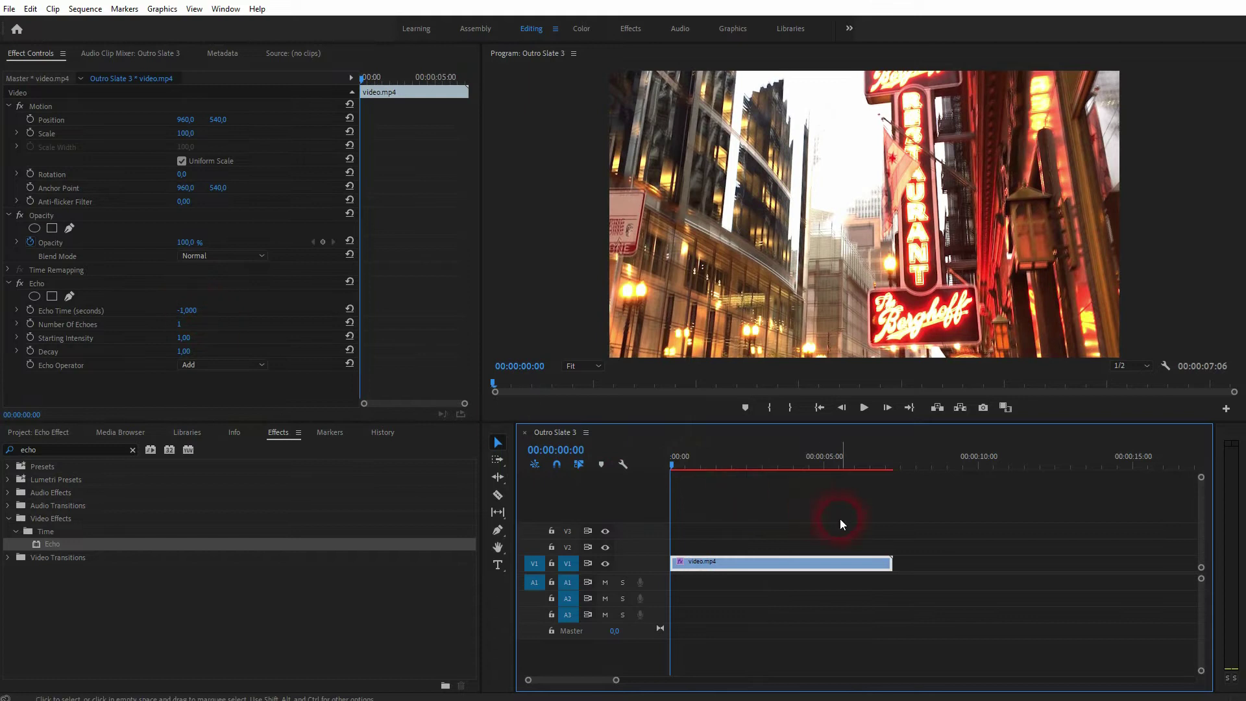
key("space")
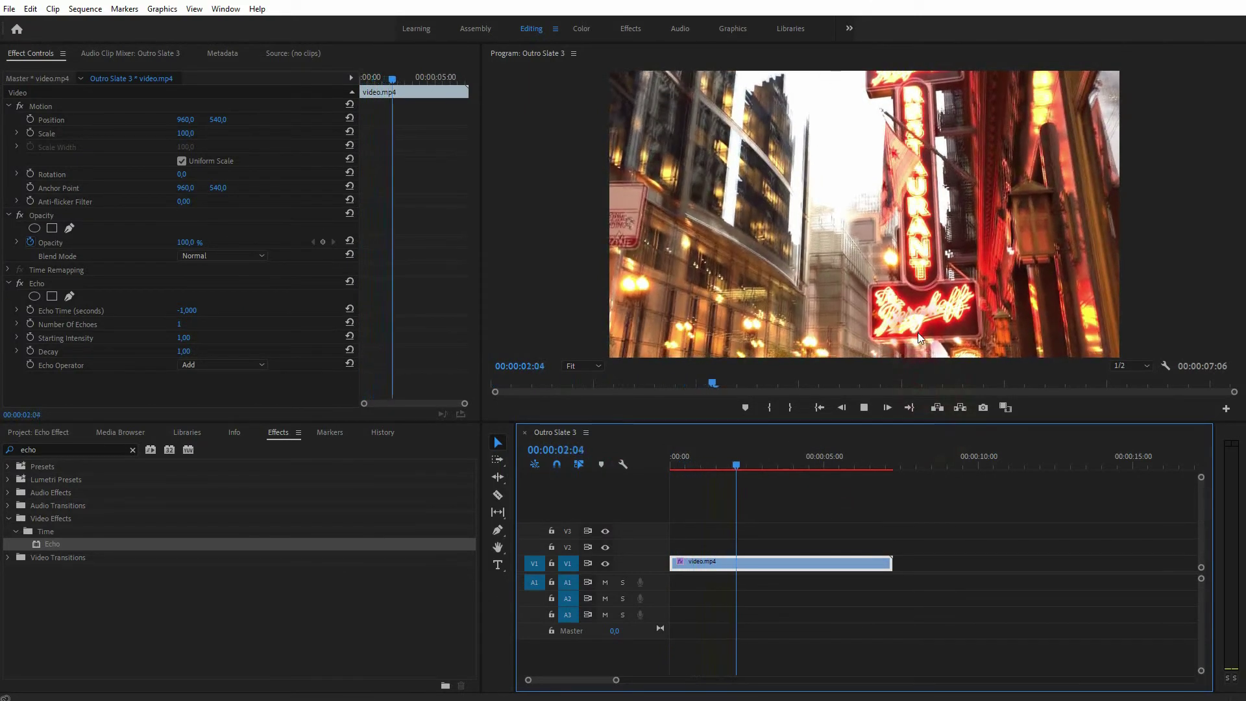
Stop playback and try the Blend and Maximum echo operators
key("space")
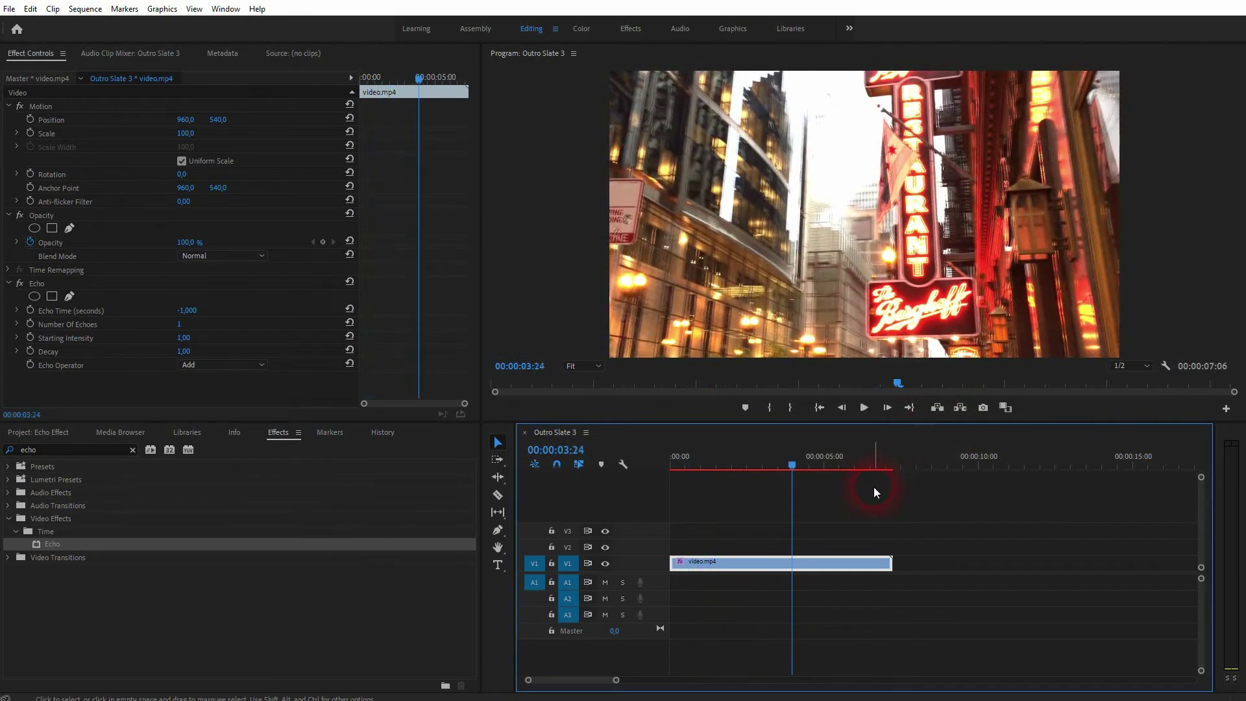
left_click(247, 363)
left_click(234, 463)
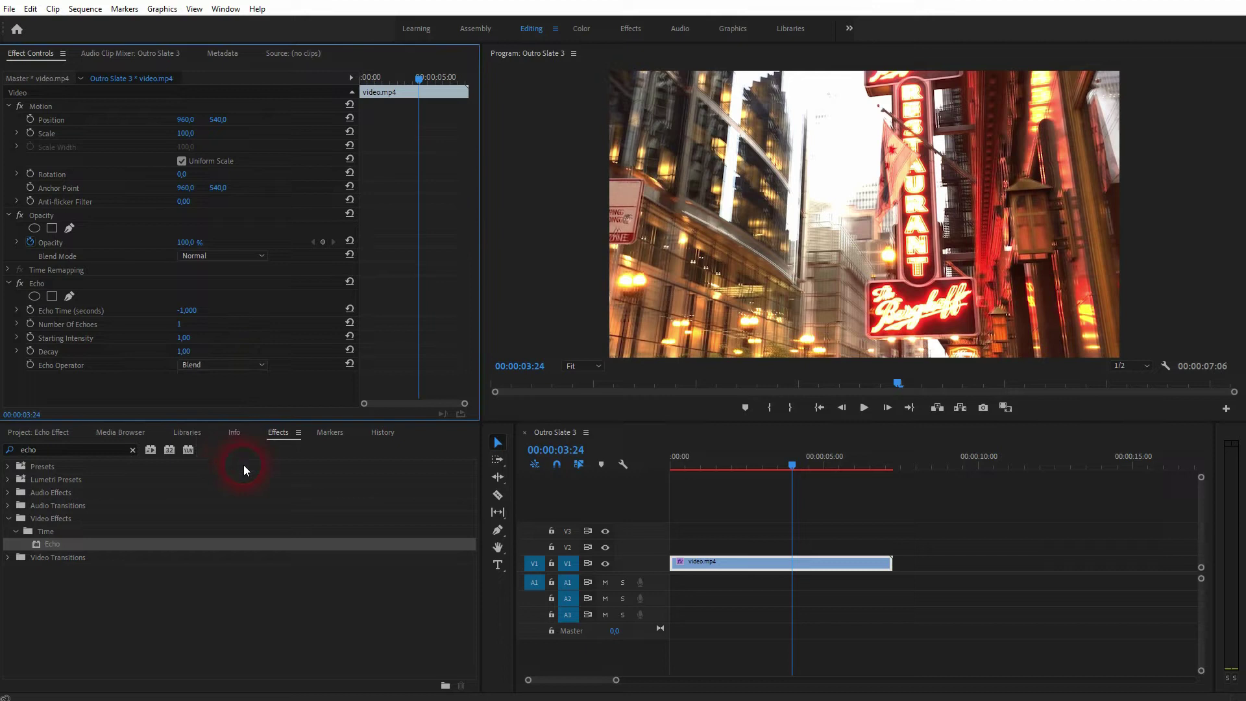
left_click(200, 365)
left_click(218, 392)
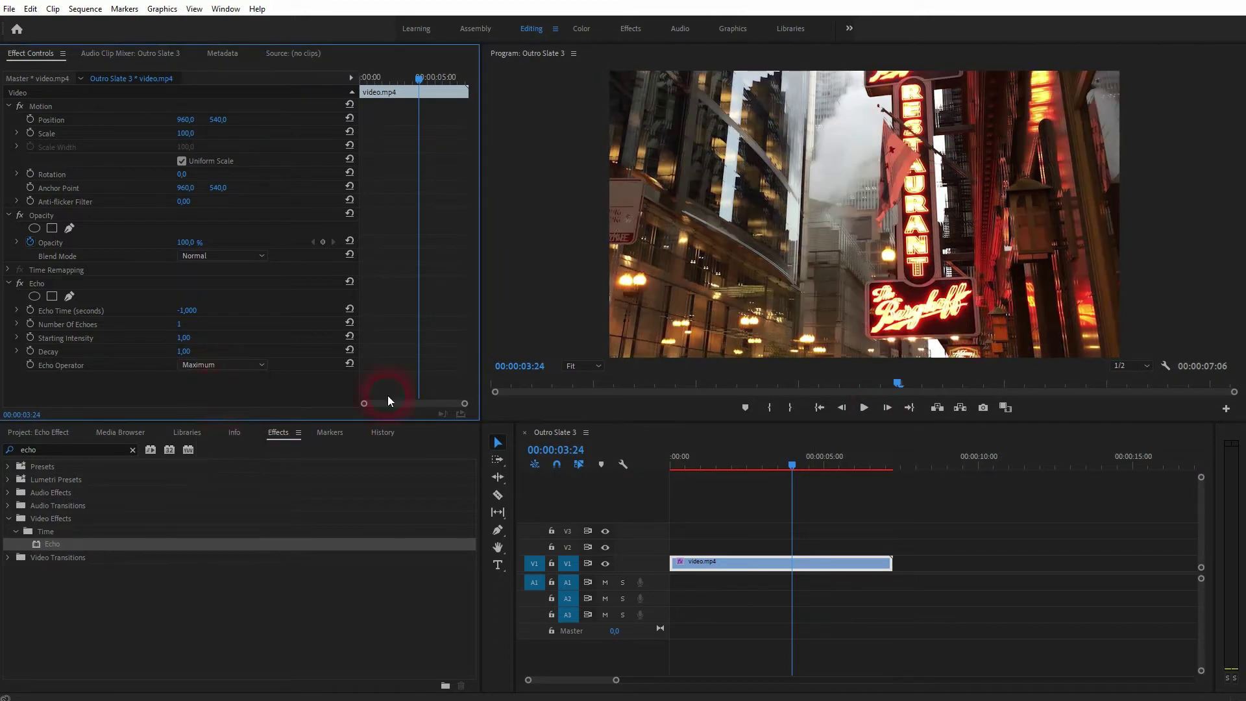
left_click_drag(791, 463, 732, 465)
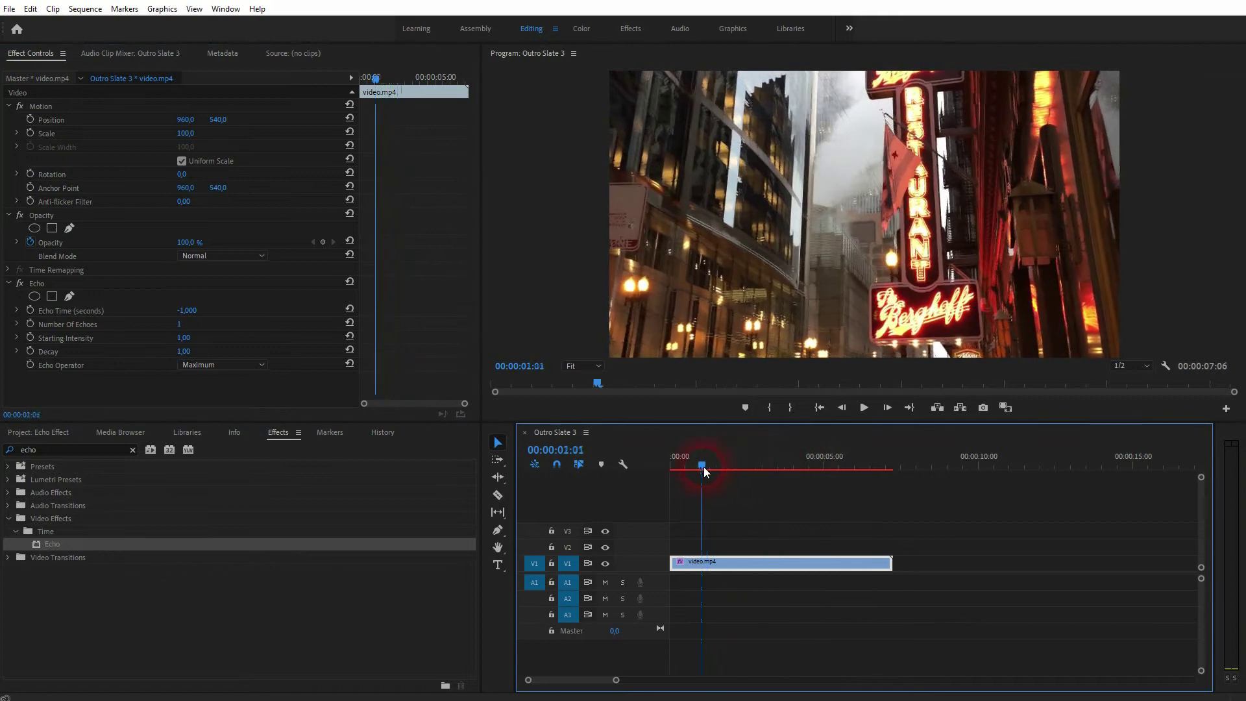
Try the Minimum operator, then settle on Screen and preview the clip near 2:06
left_click(225, 364)
left_click(220, 407)
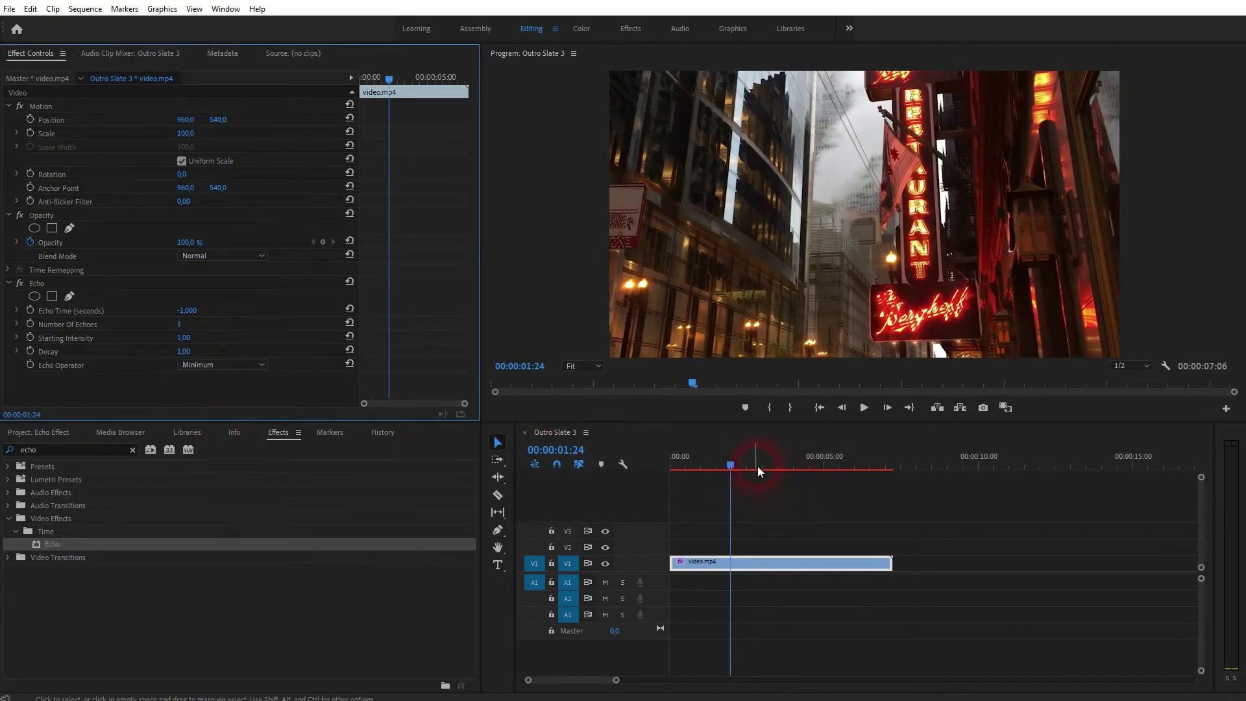
left_click_drag(728, 461, 663, 464)
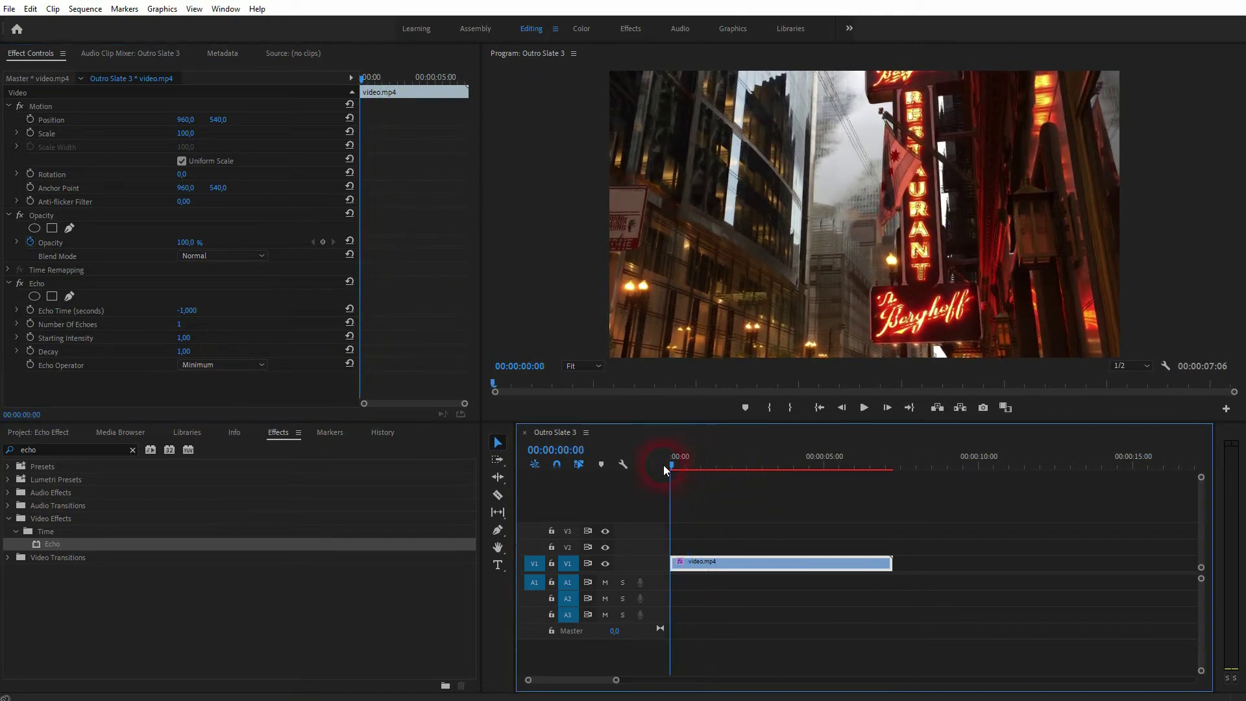
left_click(244, 365)
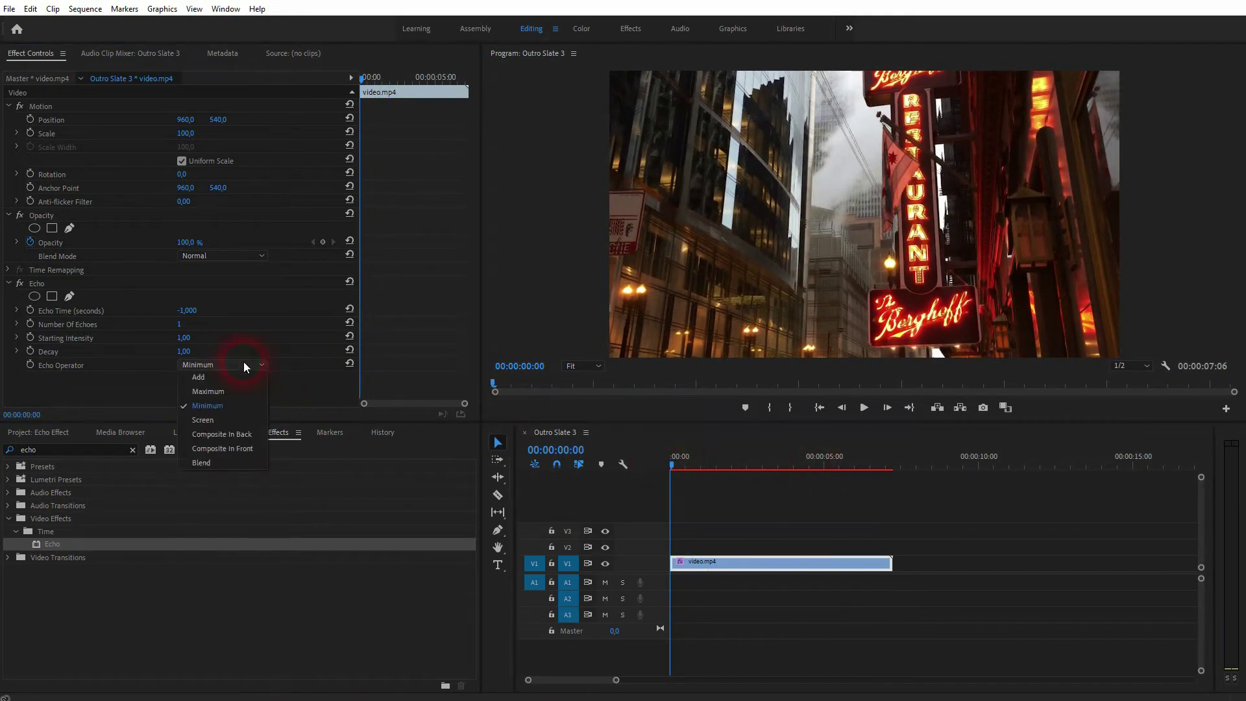
left_click(238, 419)
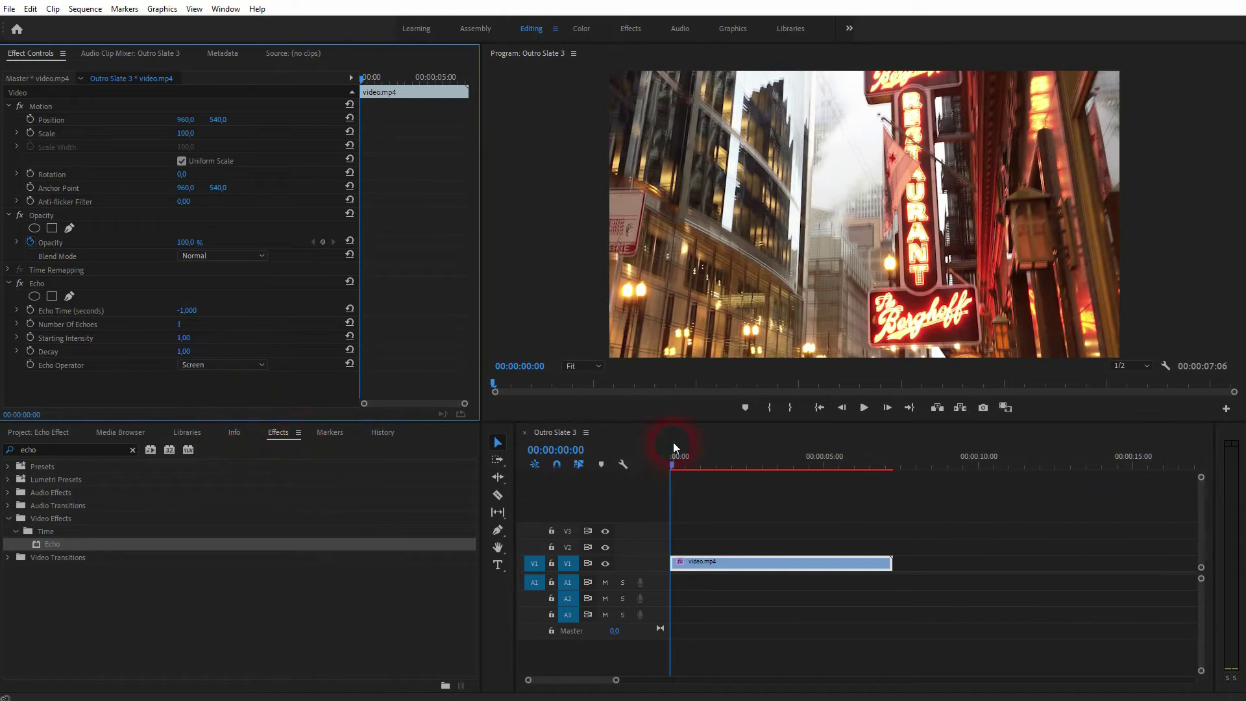
mouse_move(671, 465)
left_mouse_down()
mouse_move(764, 465)
mouse_move(741, 465)
left_mouse_up()
Try three echoes, then set Number Of Echoes back to 1
left_click(288, 314)
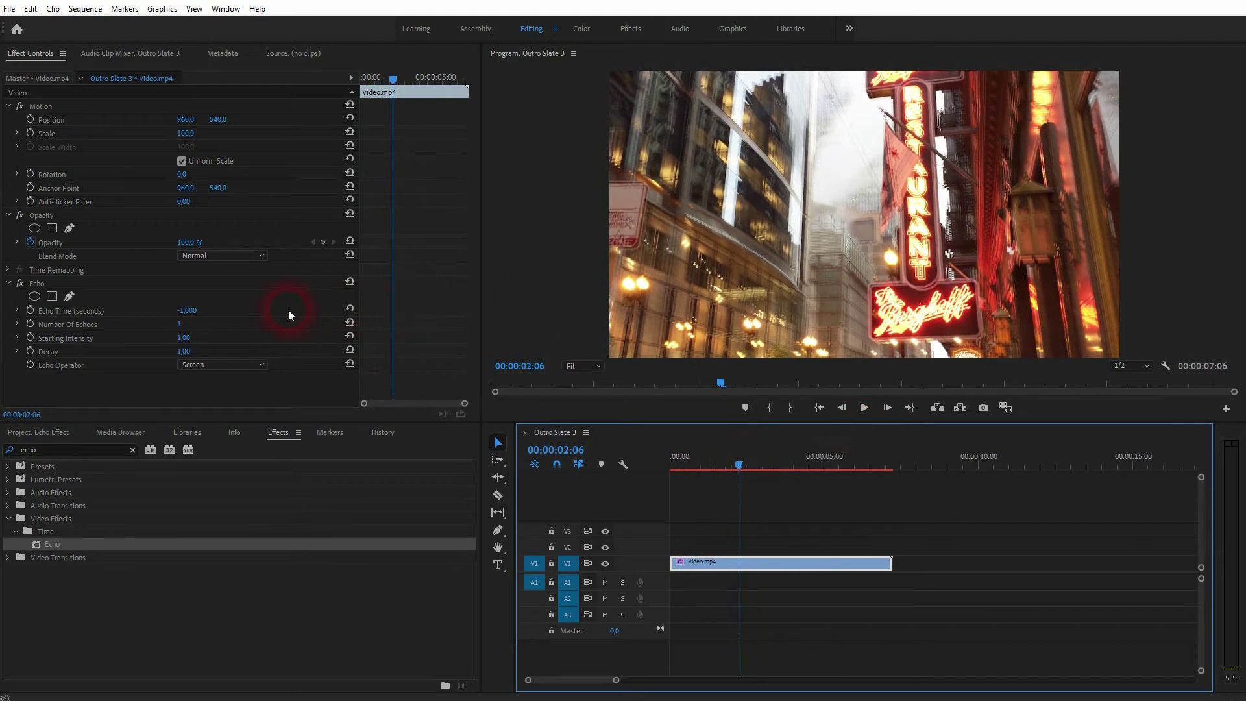
left_click(194, 325)
type("3")
key("Return")
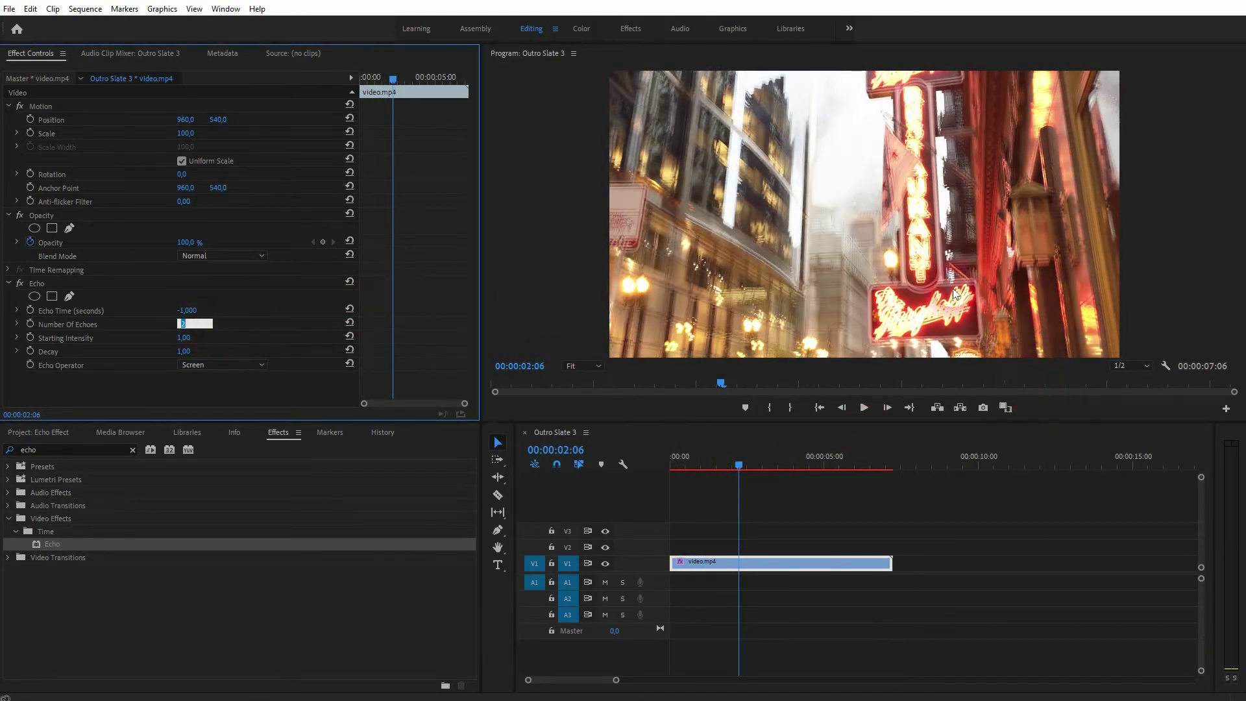
type("1")
left_click(273, 312)
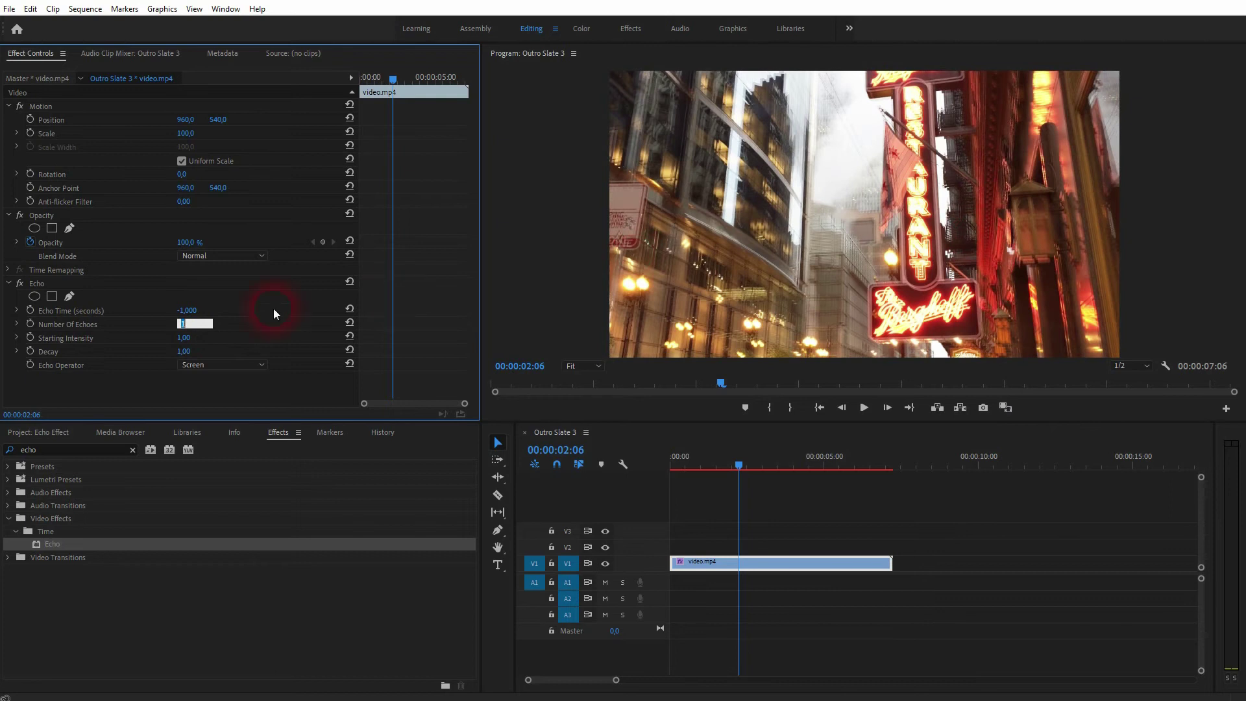
Test a lower Starting Intensity, restore it to 1.00, and set Decay to 0,70
left_click(185, 338)
type("0,3")
key("Return")
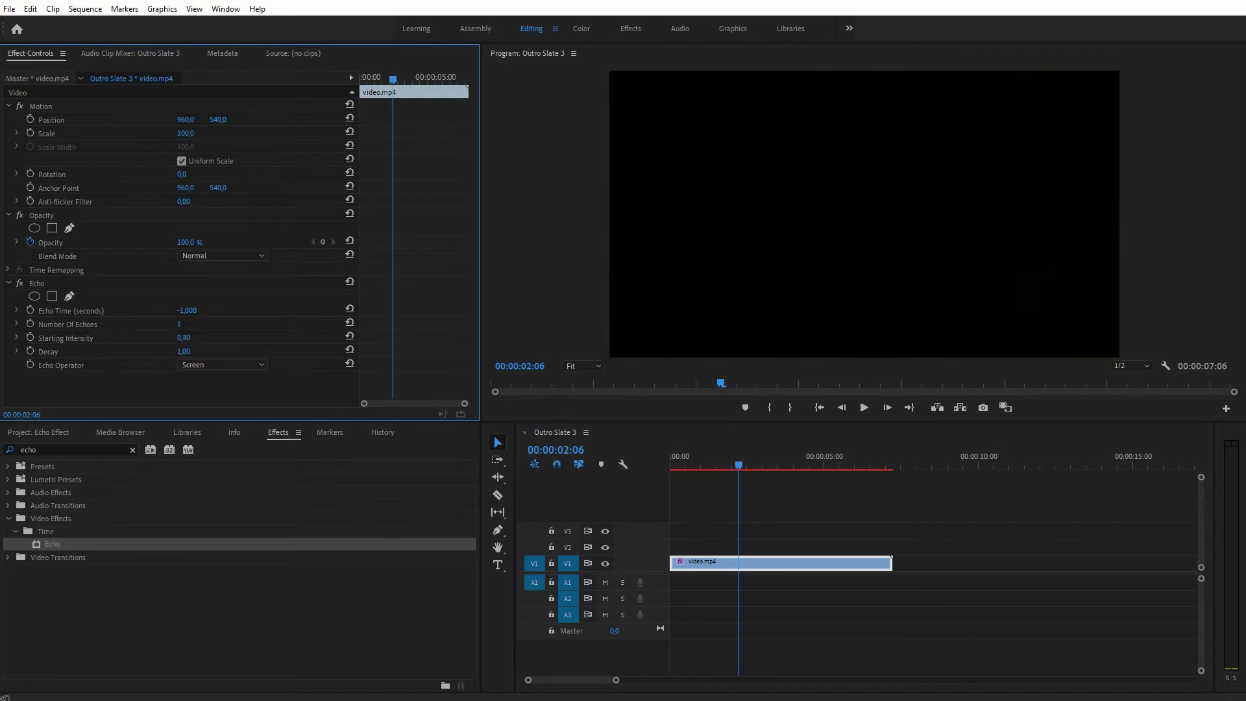
type("1")
key("Return")
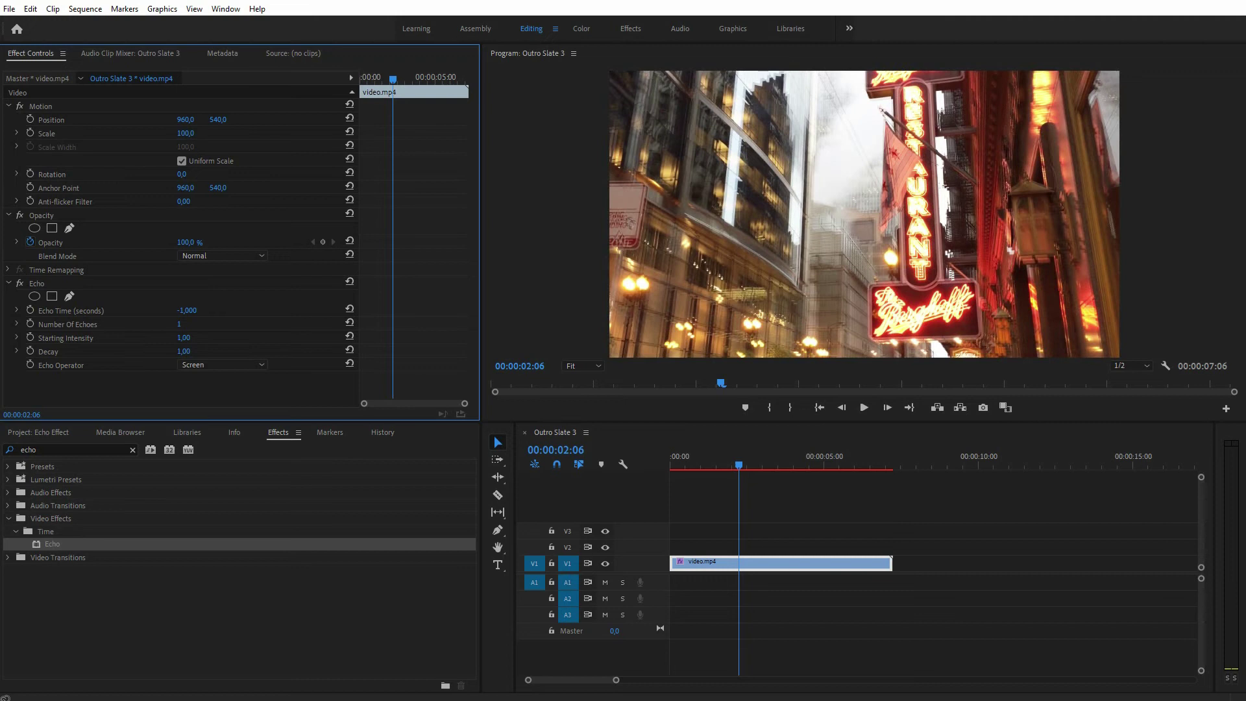
mouse_move(203, 346)
left_mouse_down()
mouse_move(253, 347)
mouse_move(118, 351)
mouse_move(245, 360)
left_mouse_up()
left_click(611, 429)
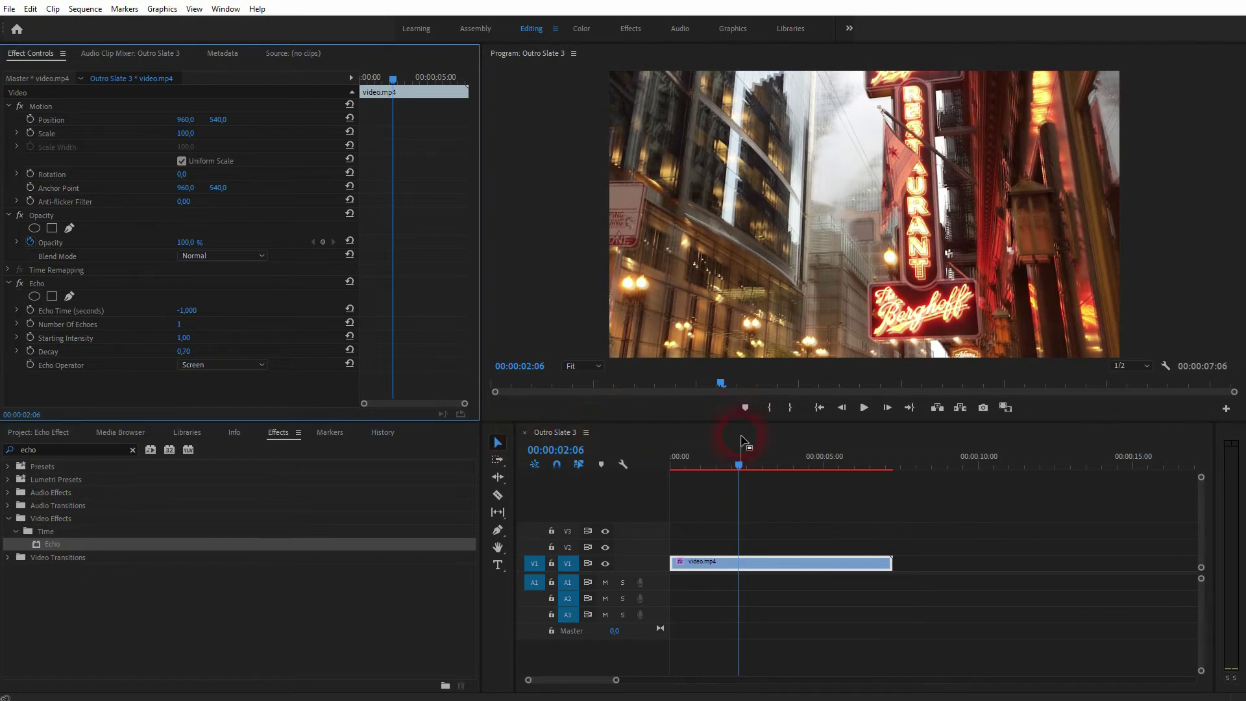
mouse_move(741, 465)
left_mouse_down()
mouse_move(669, 468)
mouse_move(736, 487)
left_mouse_up()
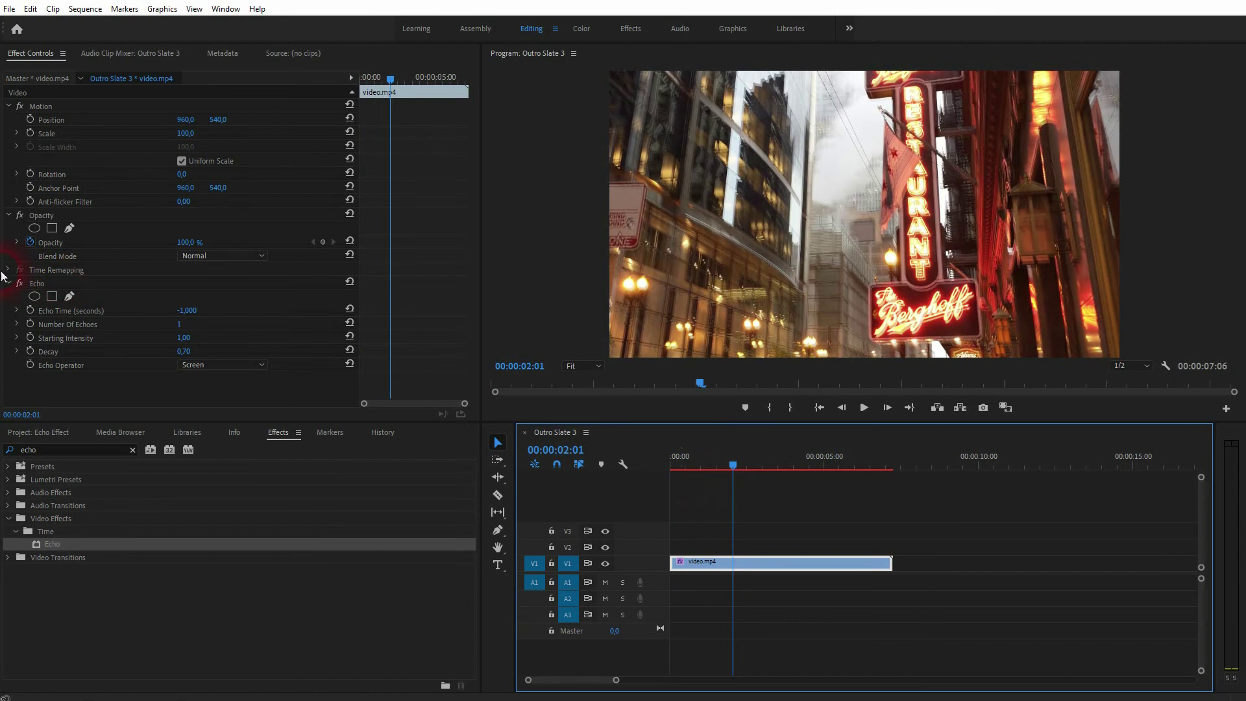
left_click(21, 282)
left_click(23, 281)
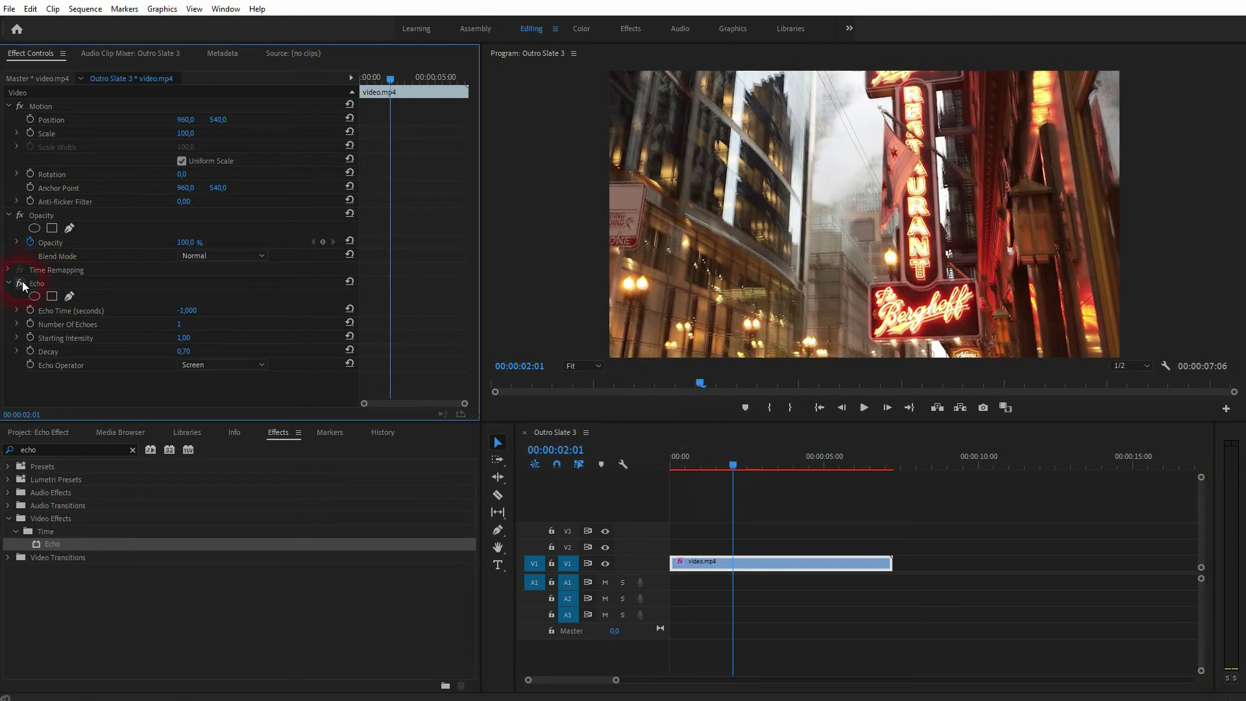
mouse_move(734, 462)
left_mouse_down()
mouse_move(699, 462)
mouse_move(770, 463)
mouse_move(729, 464)
left_mouse_up()
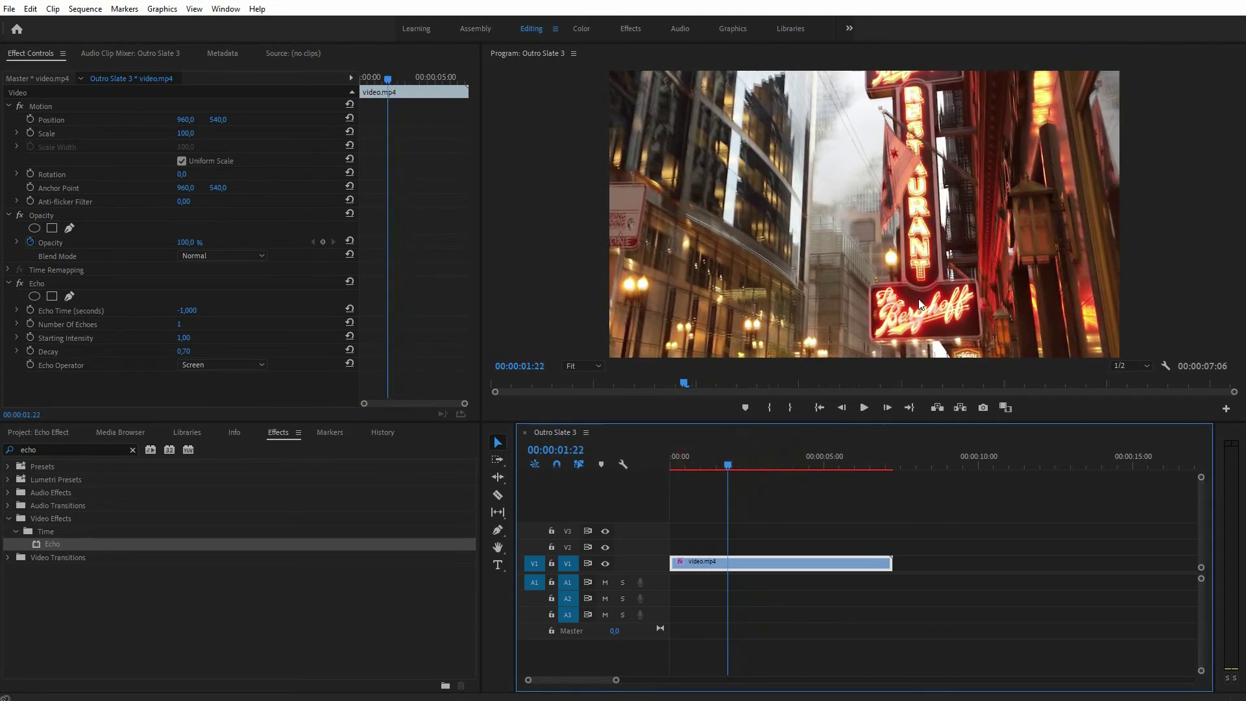